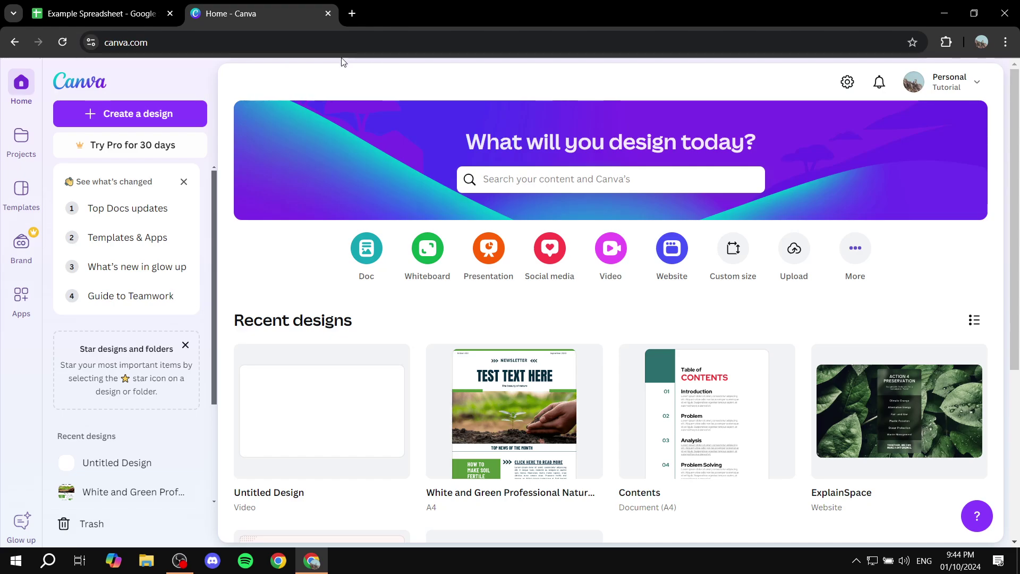
# After checking the example spreadsheet, start a new 1920 × 1280 px custom-size design.
pyautogui.click(180, 13)
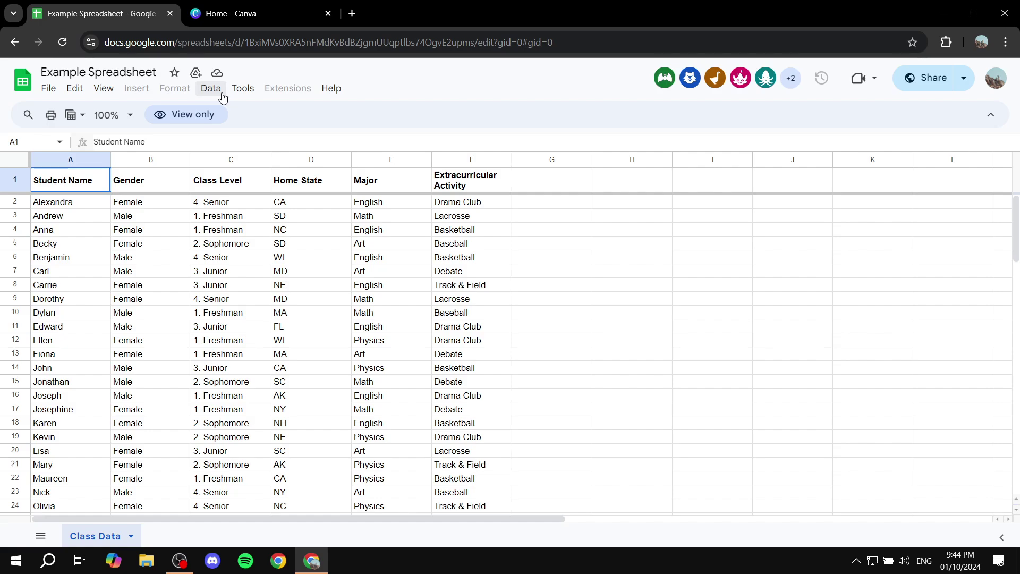
pyautogui.click(255, 13)
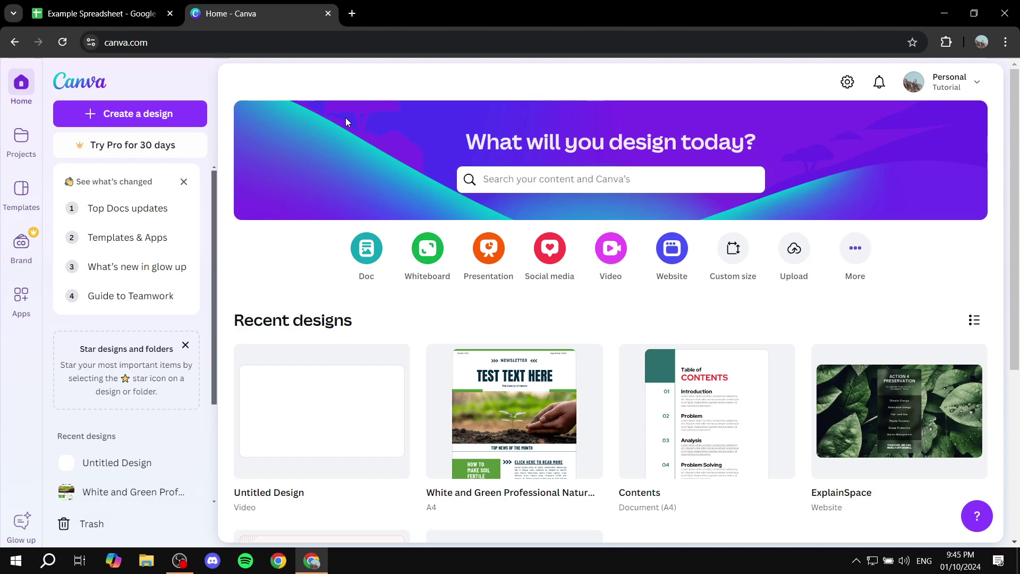
pyautogui.click(129, 120)
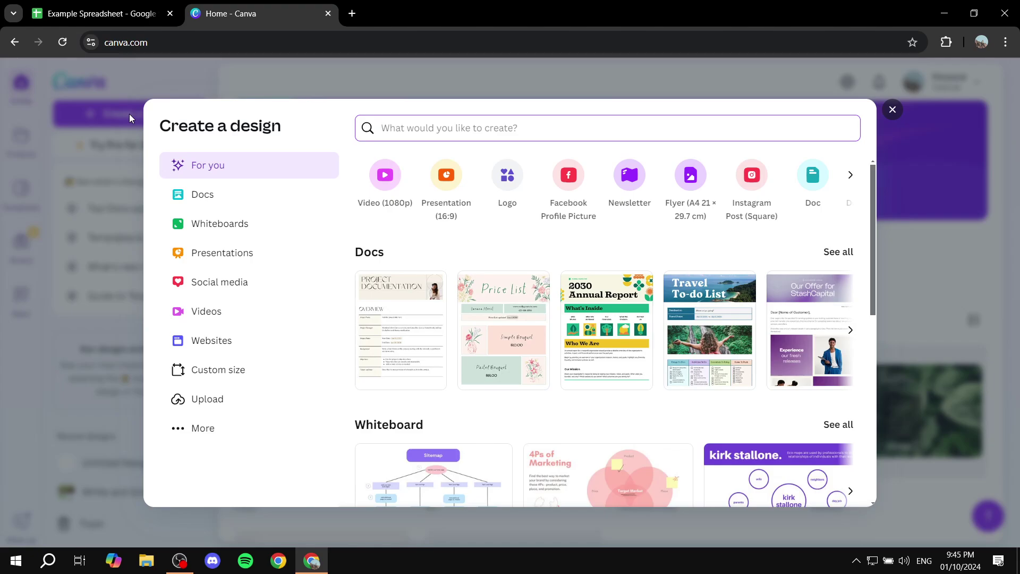
pyautogui.click(221, 368)
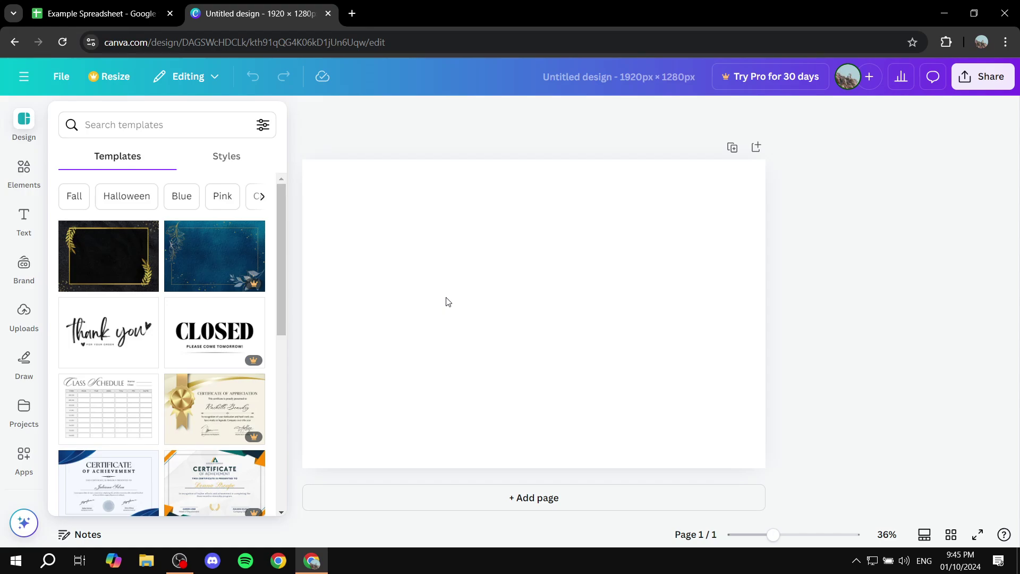
# Show all chart types (bar, line, pie, donut, area) from the Elements panel's Charts section.
pyautogui.click(19, 179)
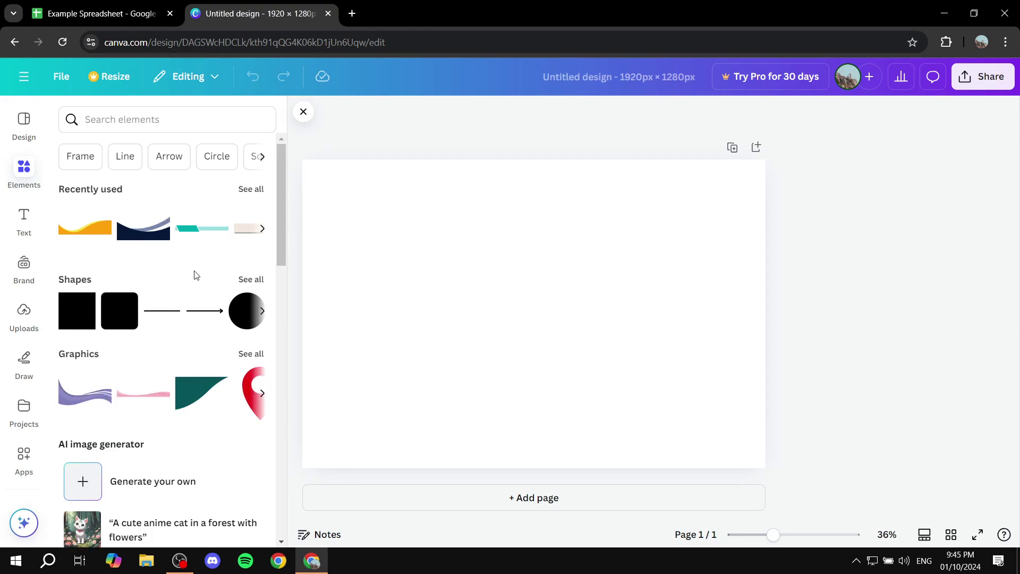
pyautogui.scroll(-15, 196, 274)
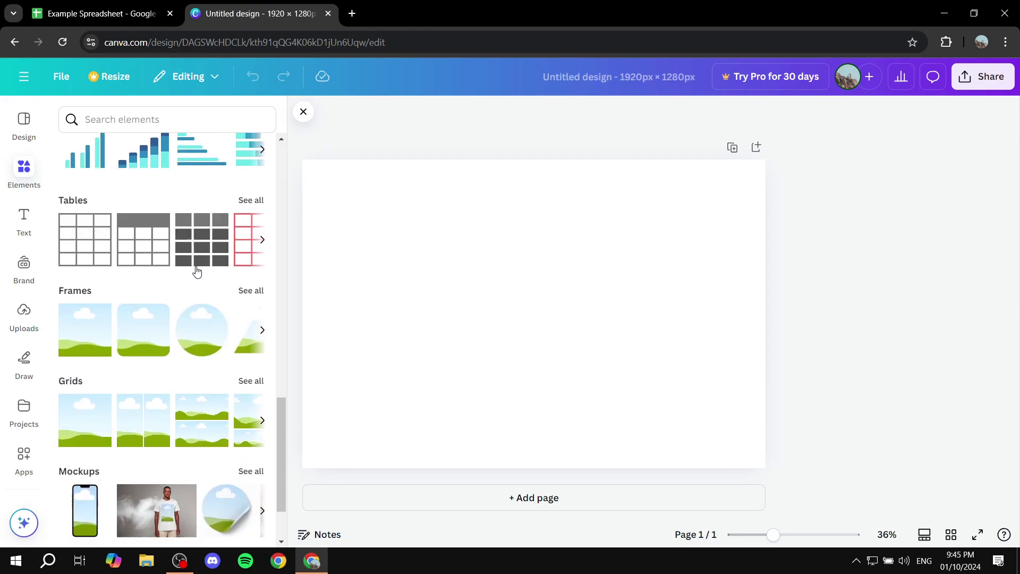
pyautogui.scroll(15, 195, 272)
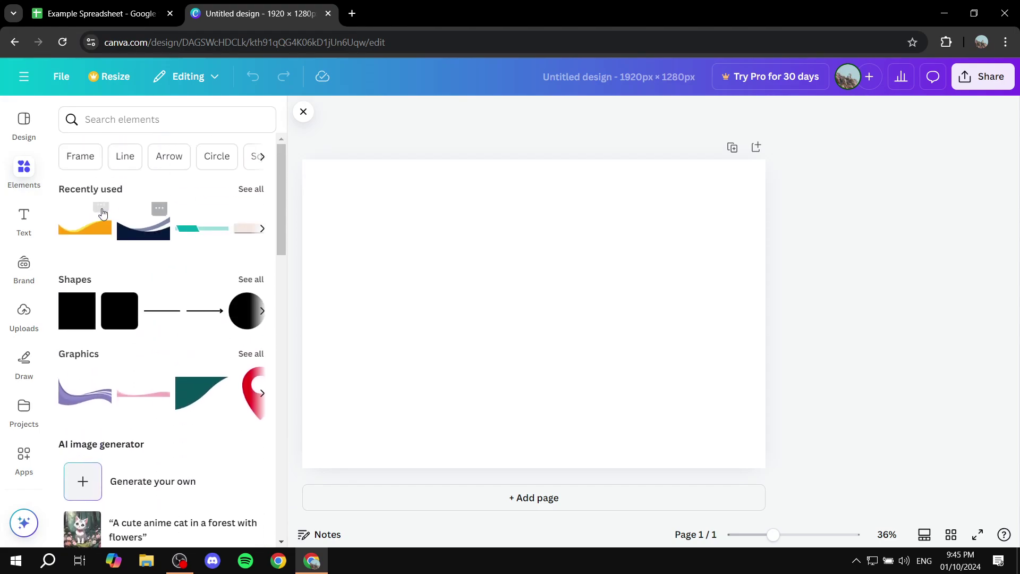
pyautogui.scroll(-5, 186, 276)
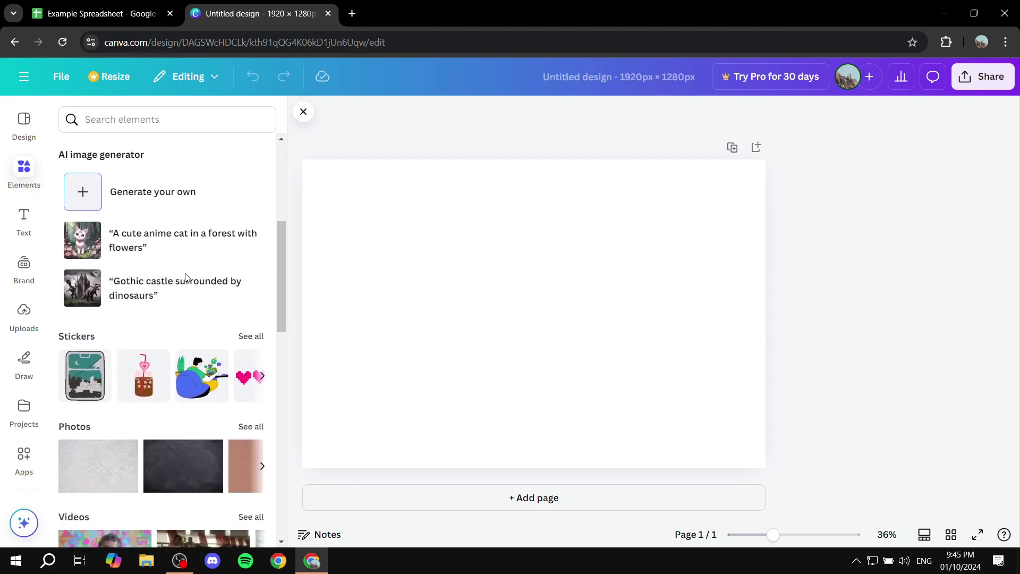
pyautogui.scroll(-8, 185, 276)
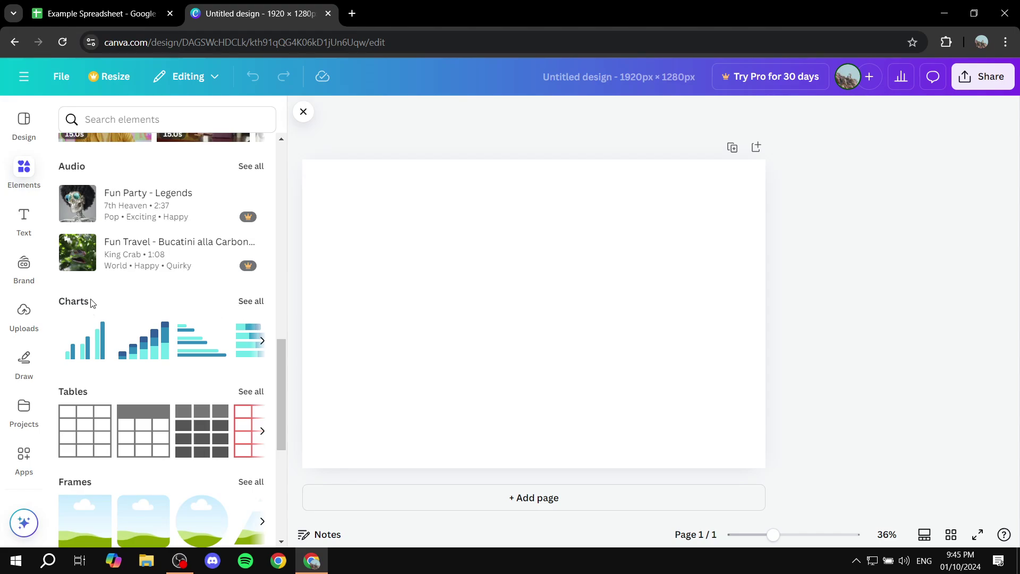
pyautogui.click(251, 304)
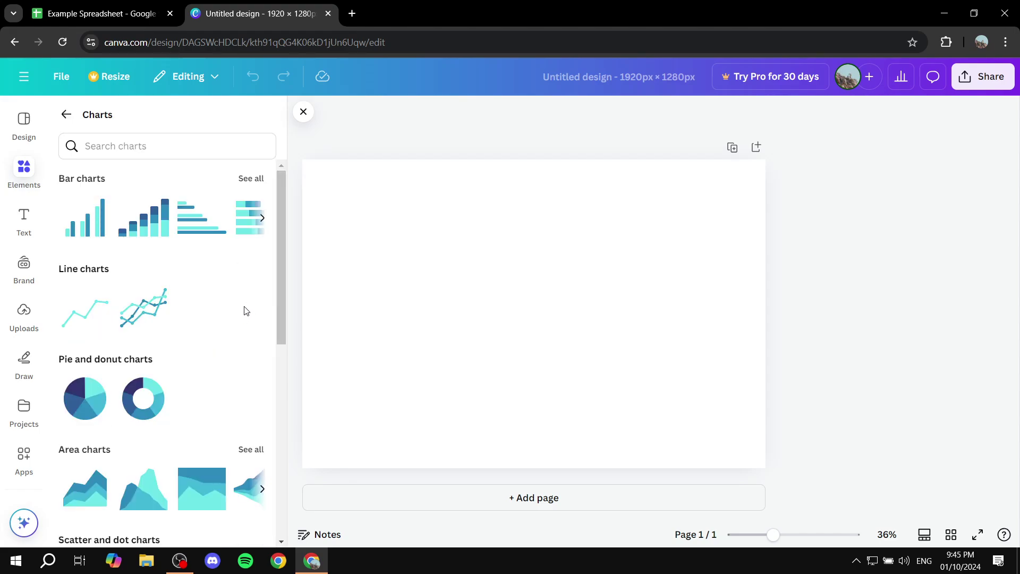
pyautogui.scroll(-8, 249, 309)
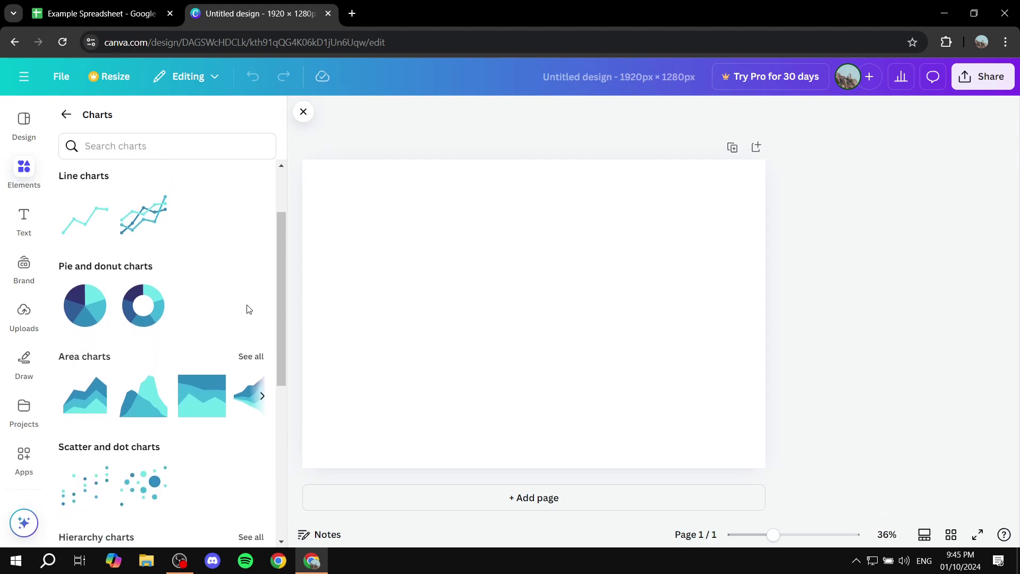
pyautogui.scroll(-1, 249, 310)
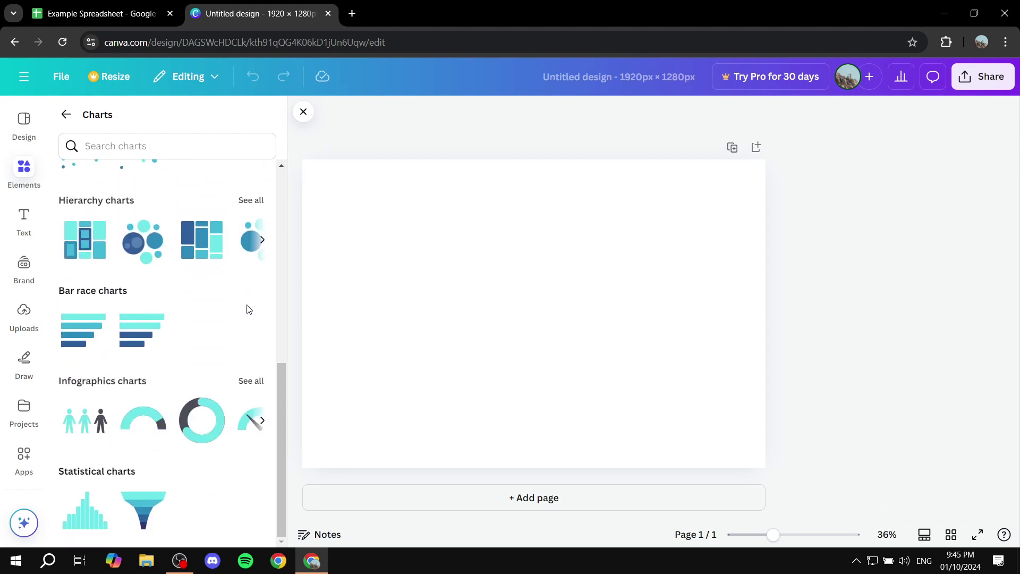
pyautogui.scroll(4, 249, 310)
pyautogui.scroll(9, 249, 309)
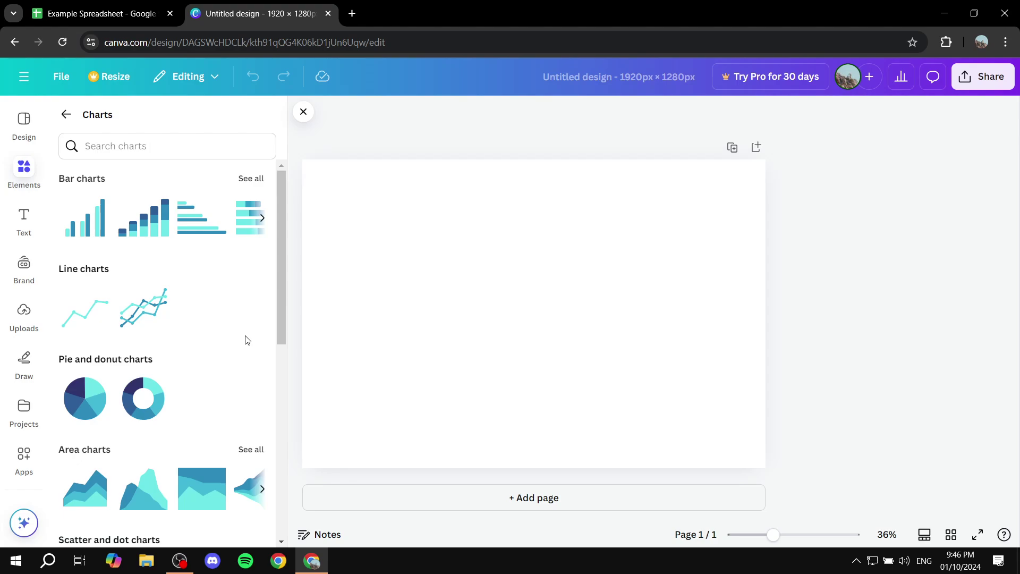
pyautogui.scroll(-10, 248, 340)
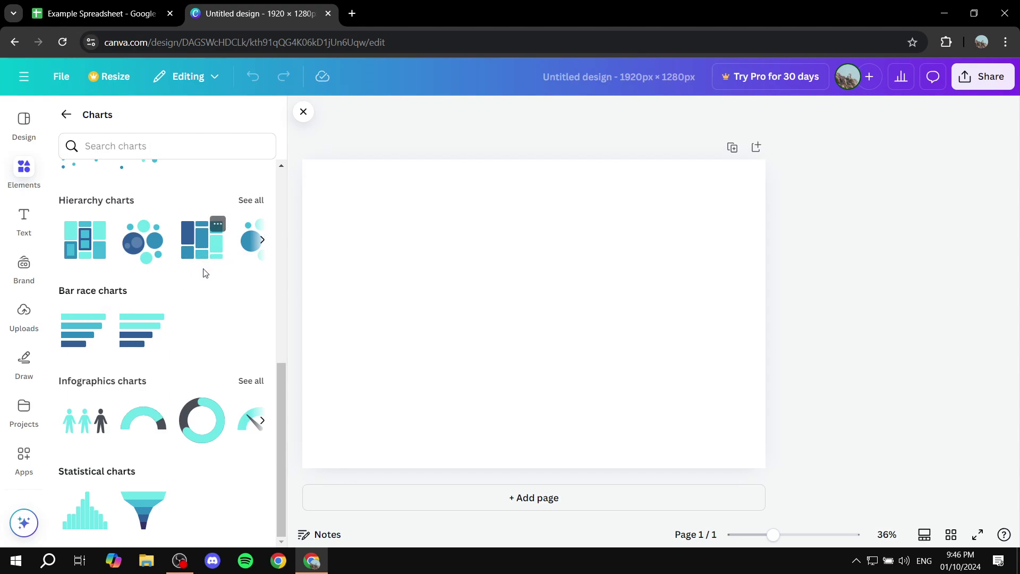
pyautogui.scroll(4, 187, 271)
pyautogui.scroll(-4, 198, 325)
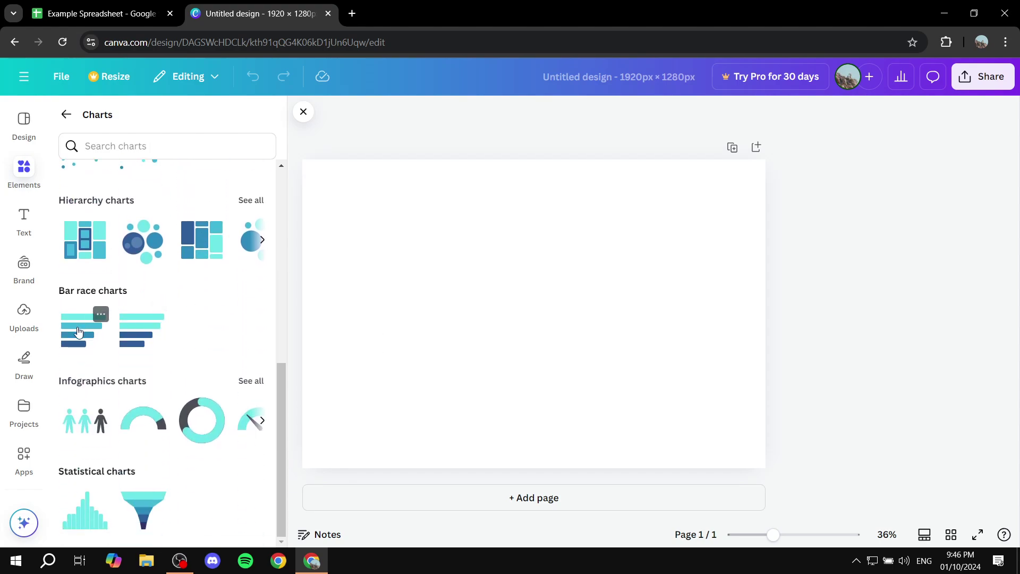
# Insert the first Bar race chart and drag its right edge outward to widen it.
pyautogui.click(77, 334)
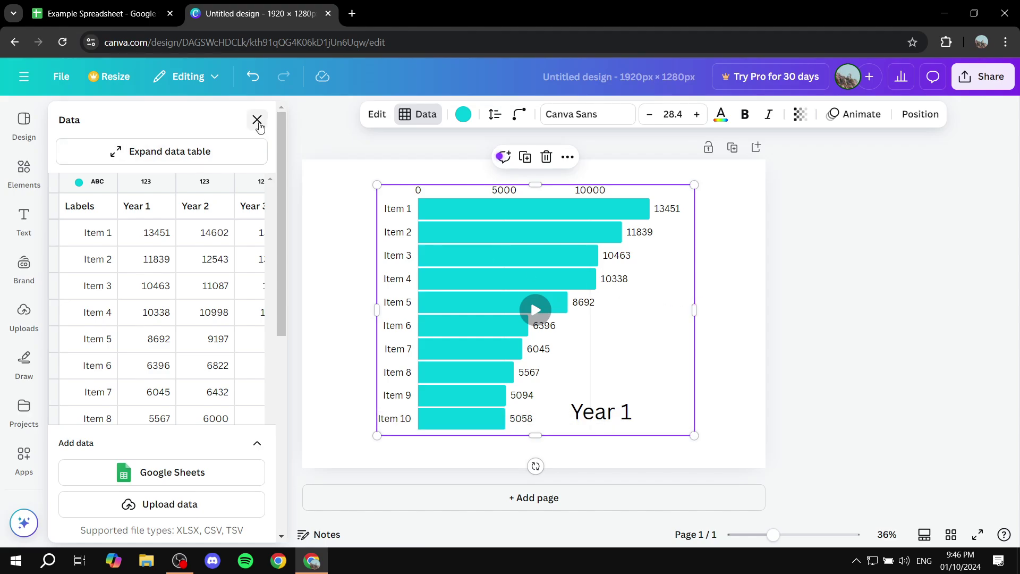
pyautogui.moveTo(695, 309); pyautogui.dragTo(735, 313)
pyautogui.rightClick(662, 335)
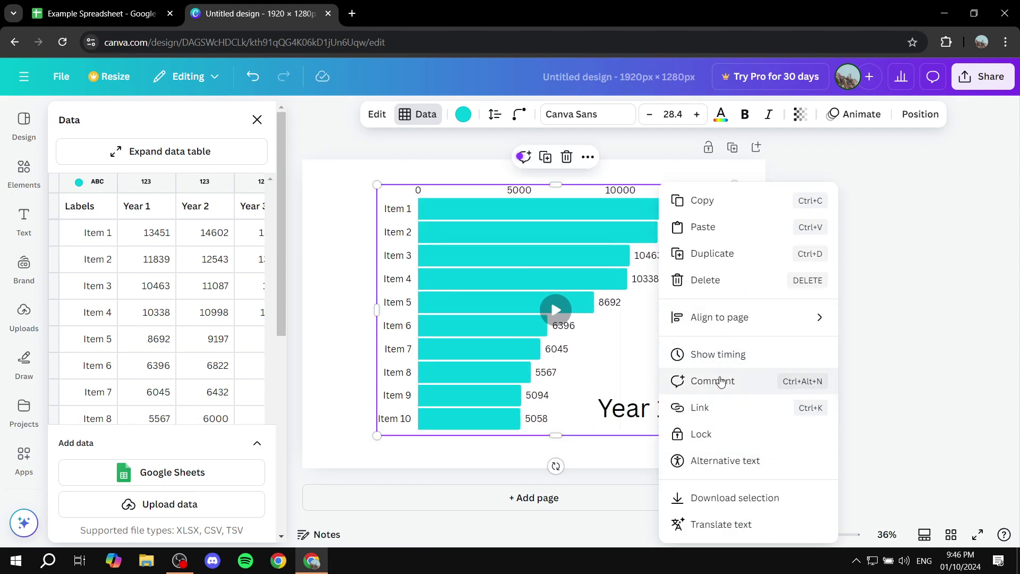
pyautogui.click(376, 307)
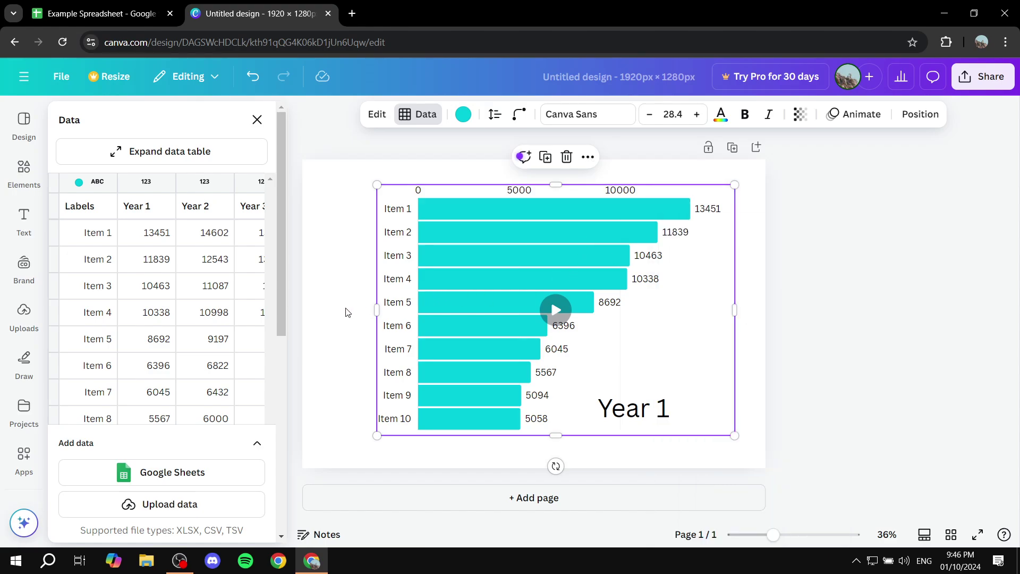
# Begin a Google Sheets data import and choose the first Google account to sign in.
pyautogui.click(175, 479)
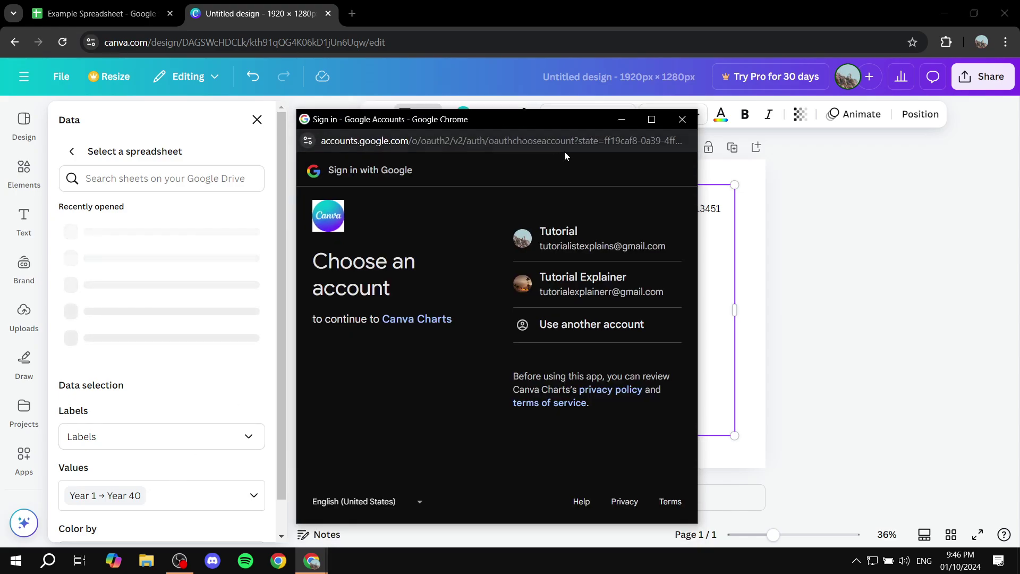
pyautogui.click(558, 241)
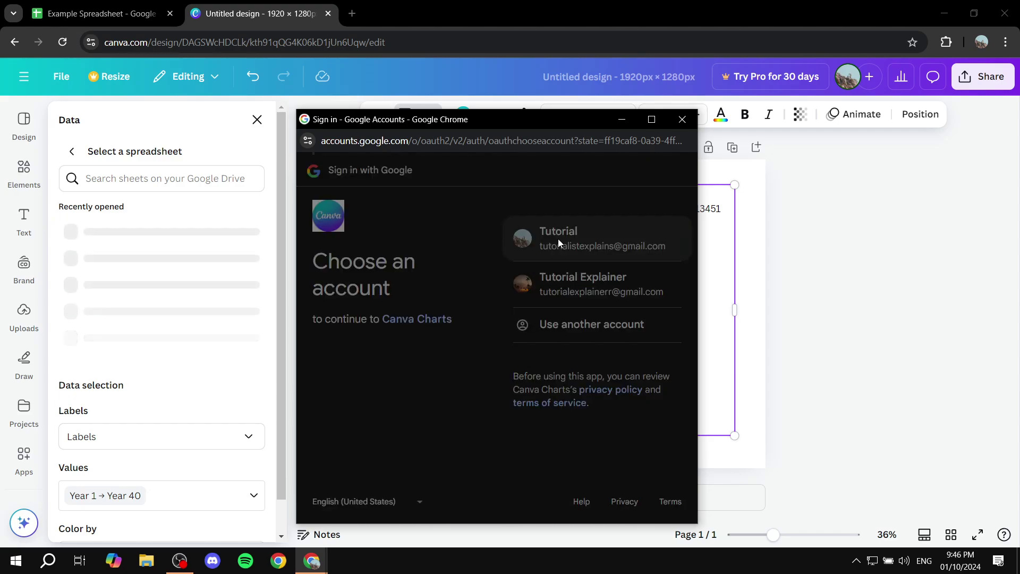
pyautogui.hotkey('ctrl', 'shift', 'Tab')
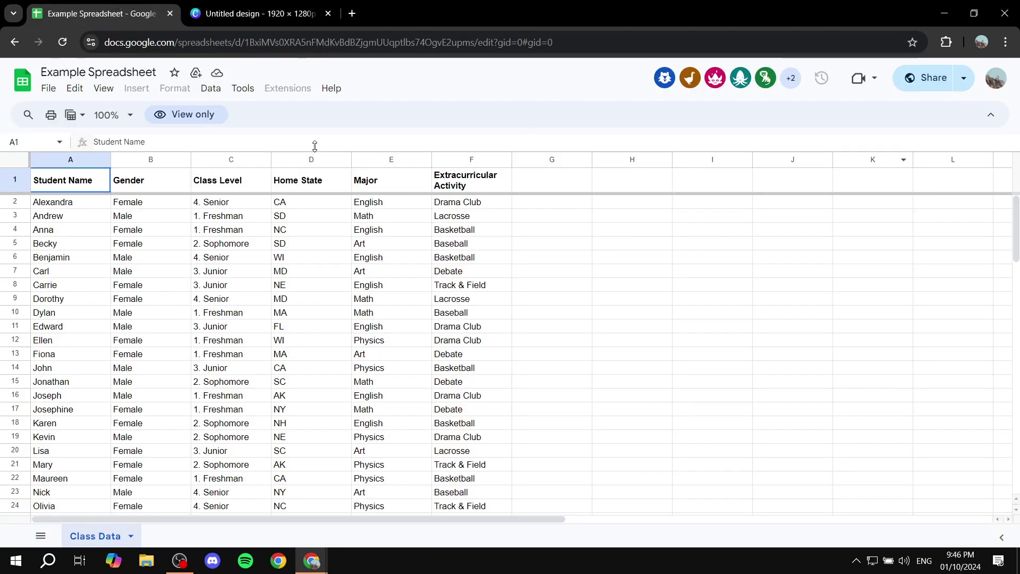
pyautogui.scroll(-3, 320, 334)
pyautogui.scroll(3, 422, 350)
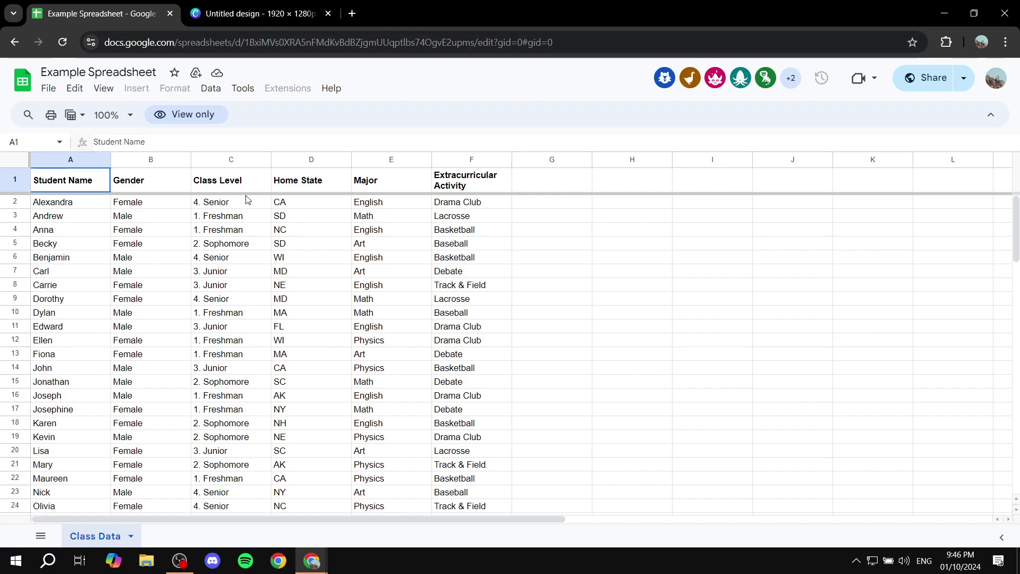
pyautogui.click(259, 9)
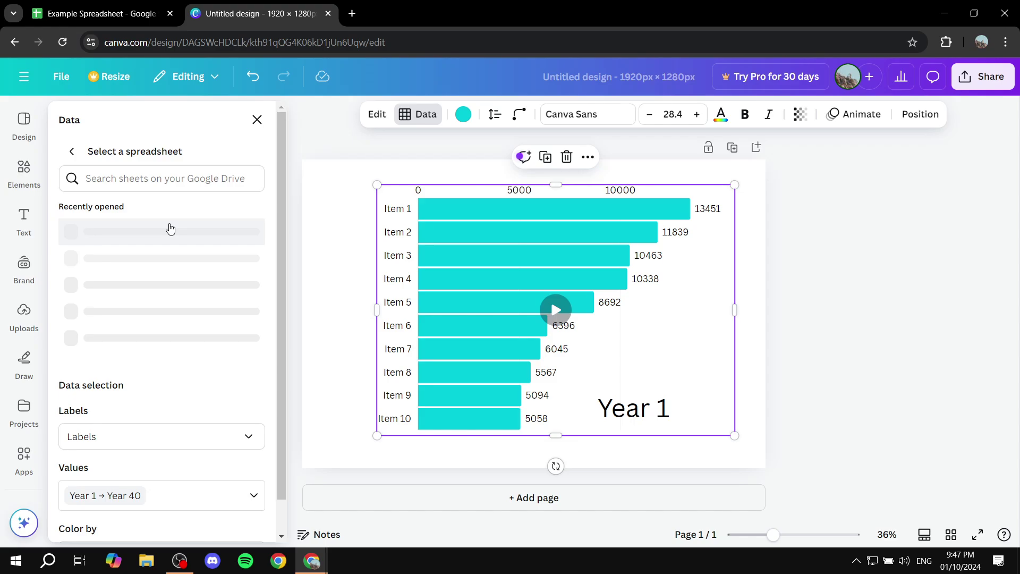
# Search Drive for 'Exa', then dismiss the Google sign-in popup.
pyautogui.click(160, 180)
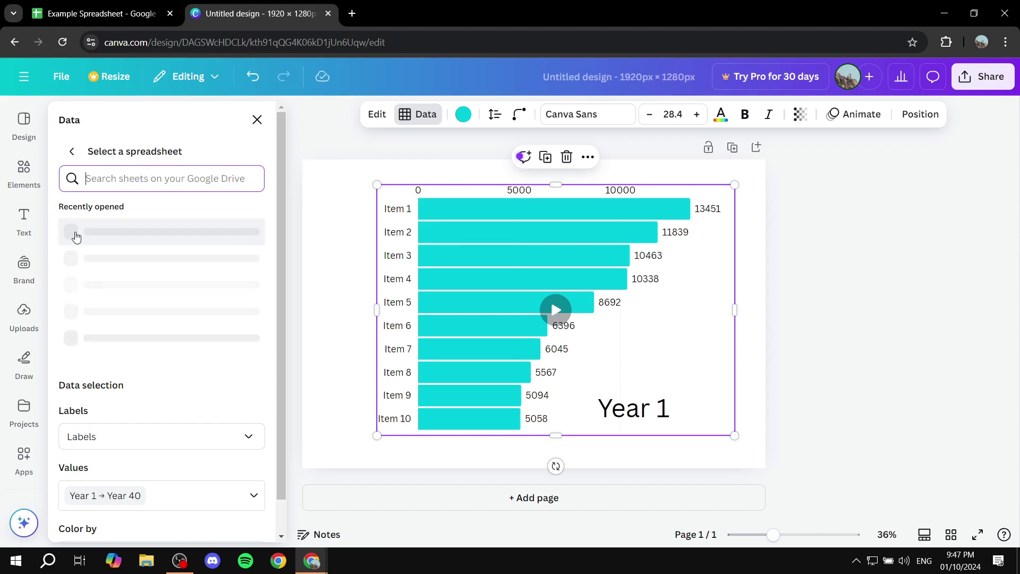
pyautogui.write('E')
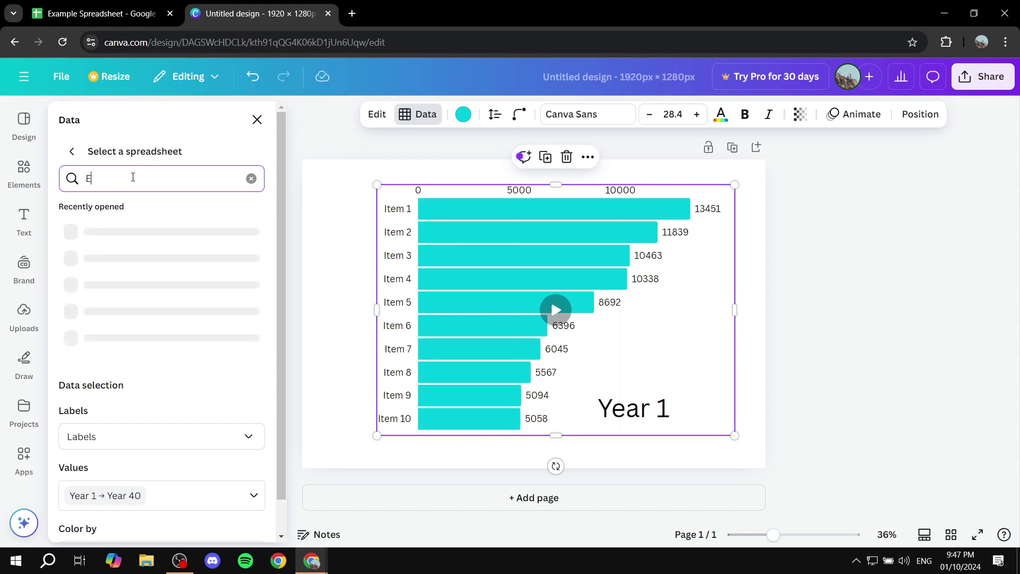
pyautogui.write('xa')
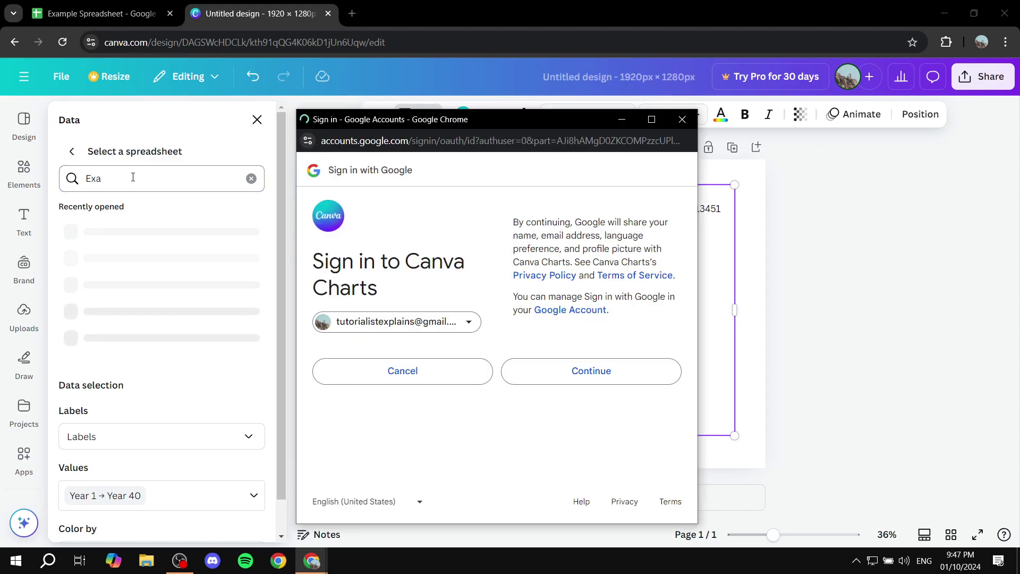
pyautogui.click(682, 119)
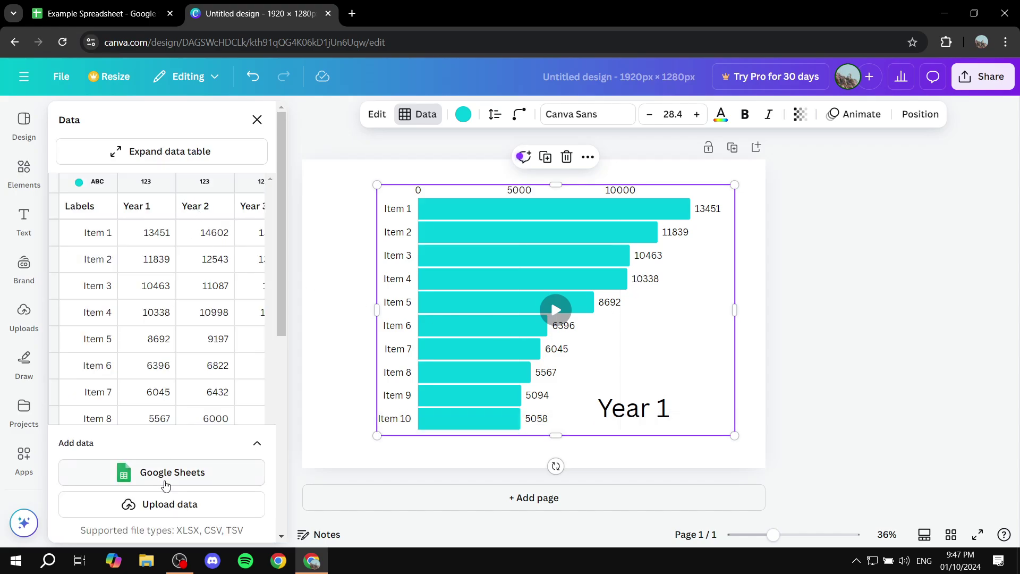
# Sign in to Canva Charts with the Google account and grant all requested Drive permissions.
pyautogui.click(159, 477)
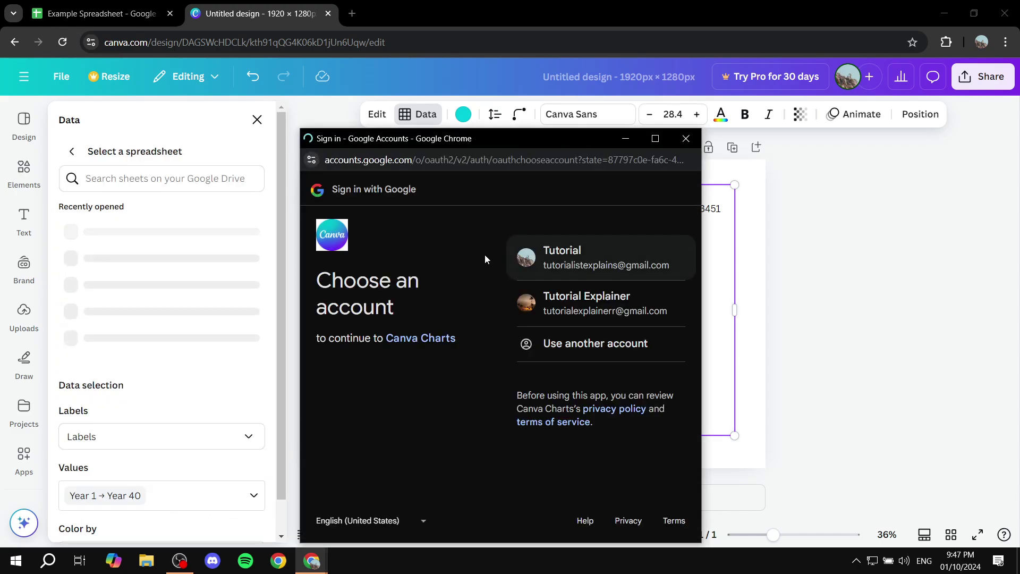
pyautogui.click(574, 266)
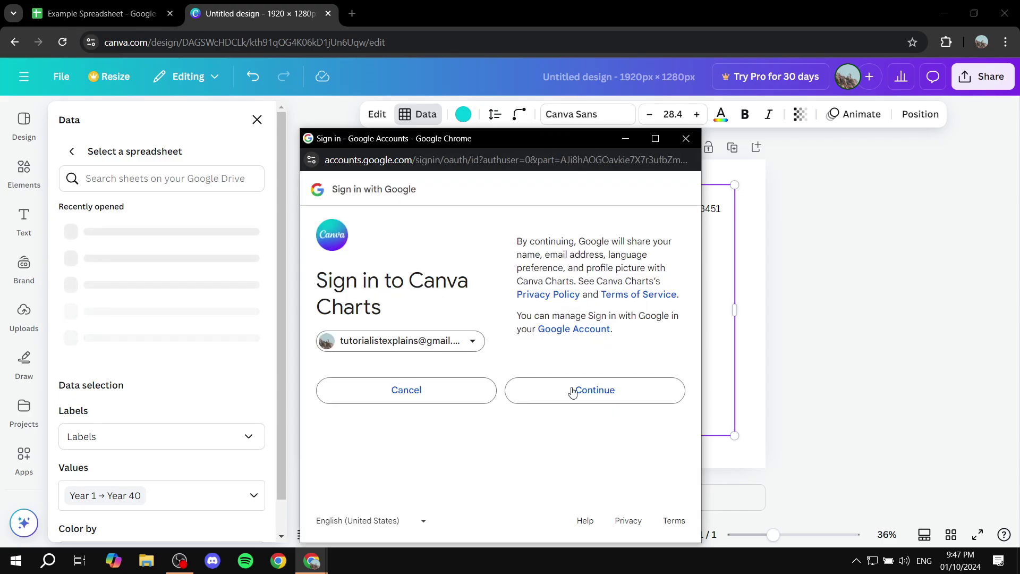
pyautogui.click(584, 400)
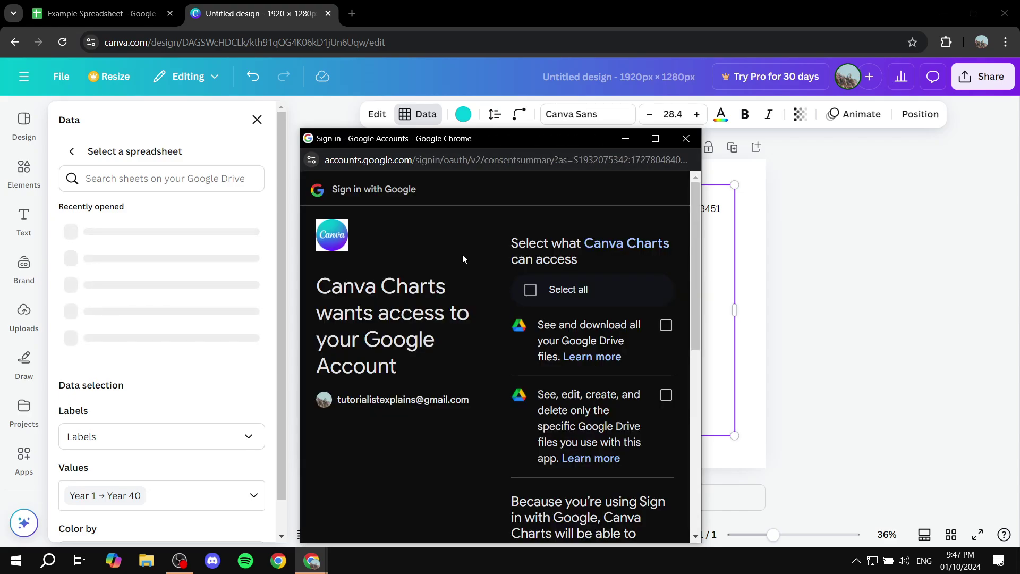
pyautogui.click(531, 290)
pyautogui.scroll(-10, 600, 366)
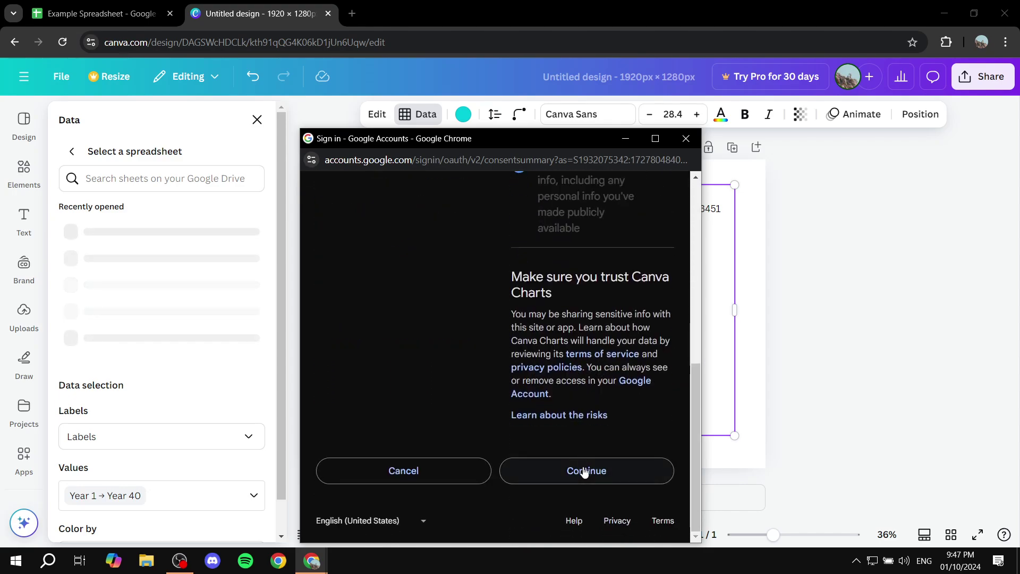
pyautogui.click(583, 472)
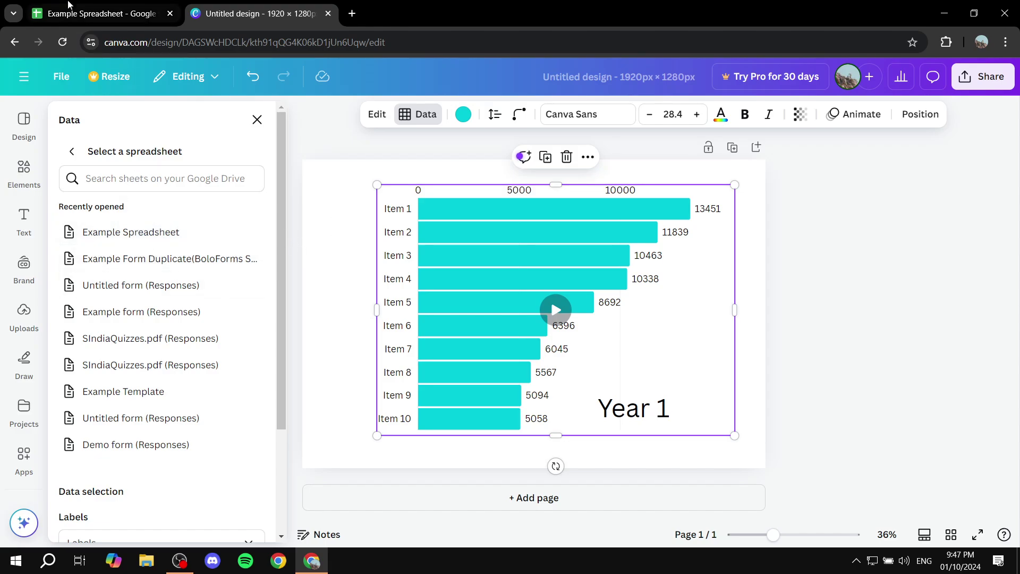
# Choose Example Spreadsheet as the data source and keep Class Data as the sheet.
pyautogui.click(142, 233)
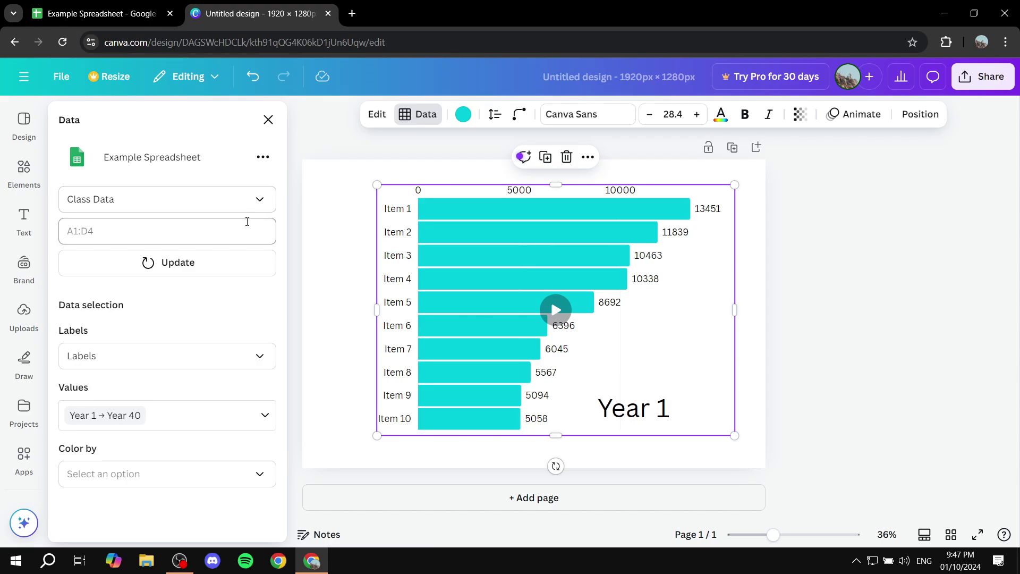
pyautogui.click(244, 202)
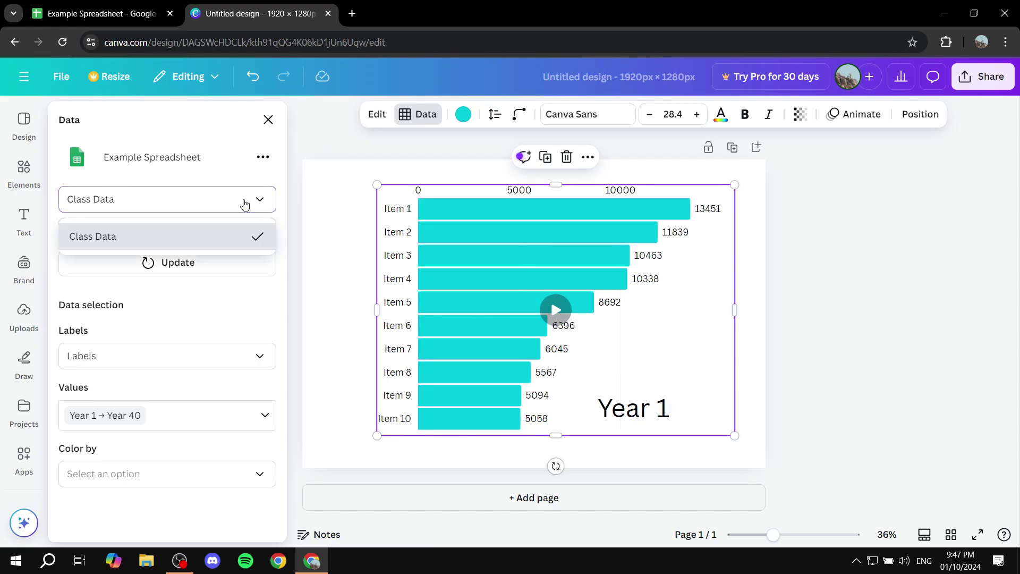
pyautogui.click(262, 202)
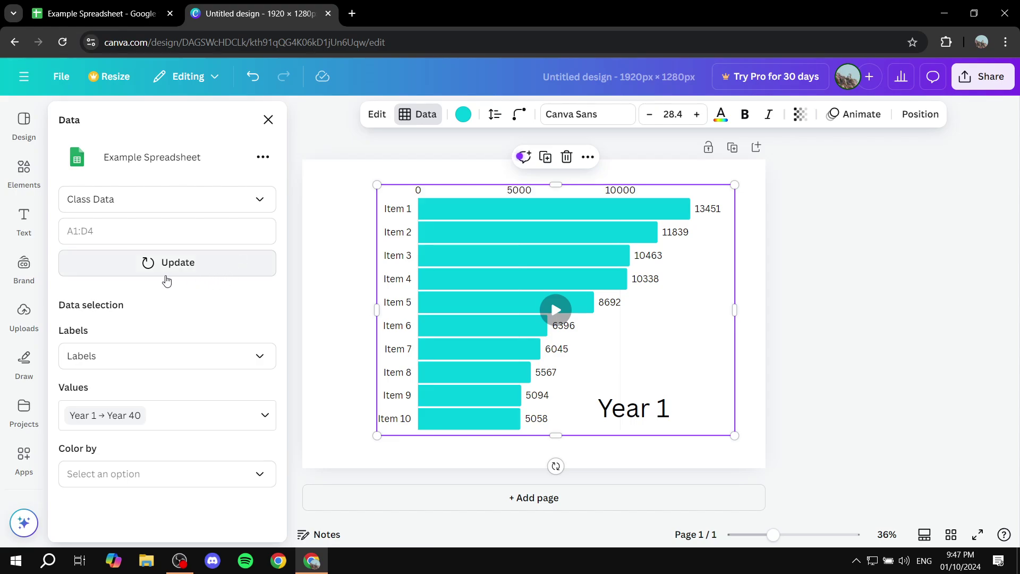
# Review the label and colour-by column options, then update the chart with Class Data.
pyautogui.click(163, 358)
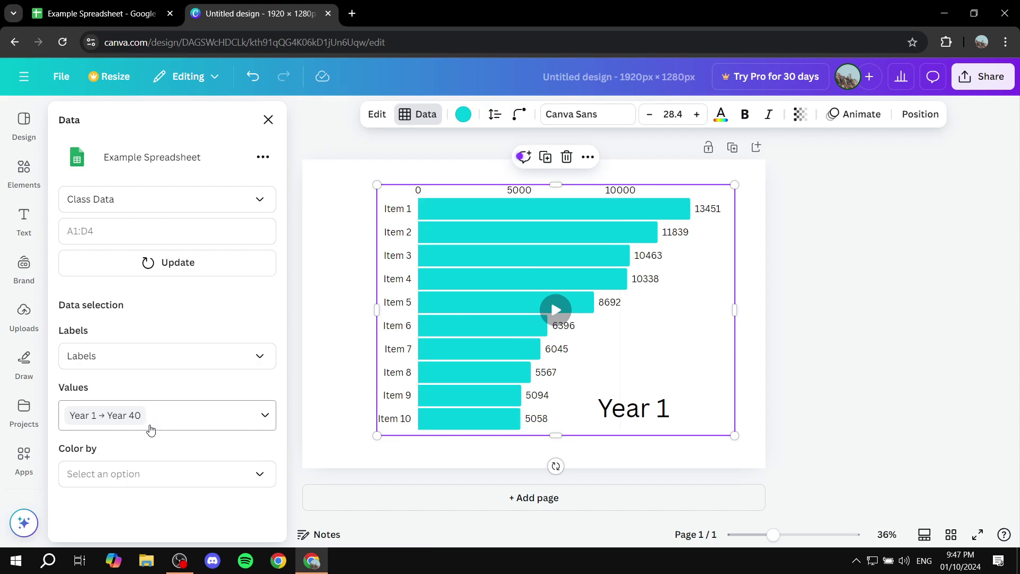
pyautogui.click(149, 480)
pyautogui.click(140, 473)
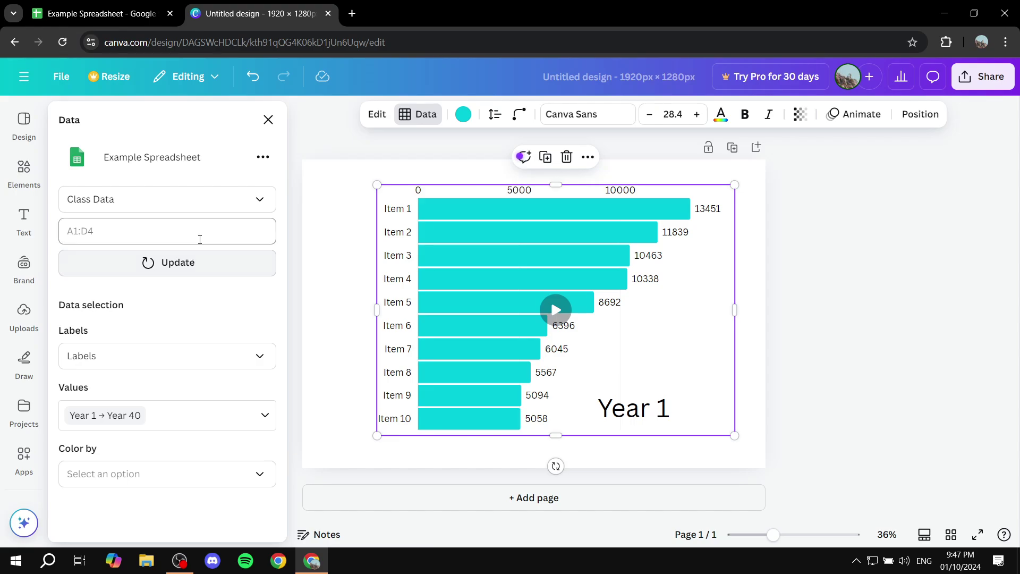
pyautogui.click(174, 263)
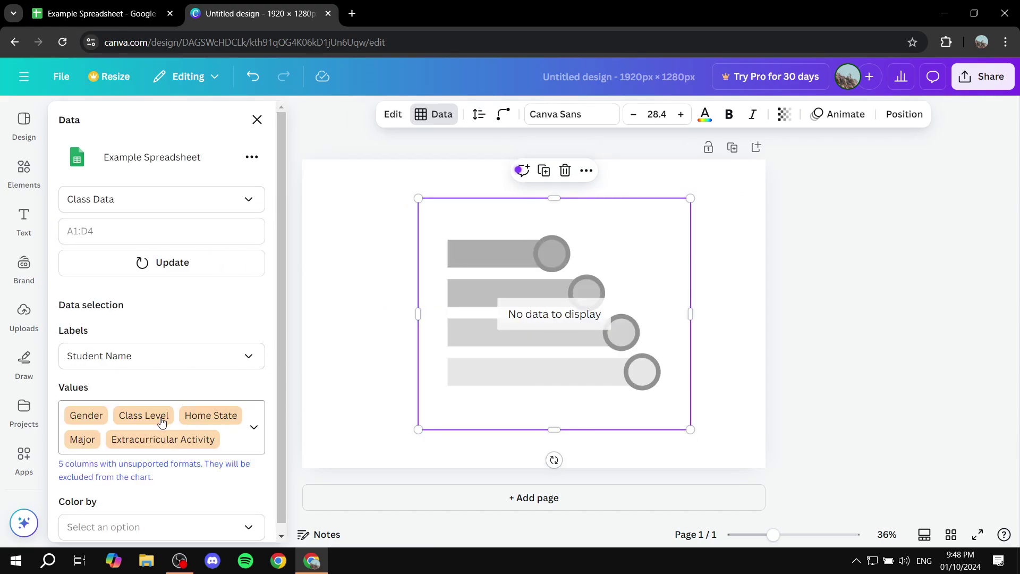
pyautogui.click(254, 425)
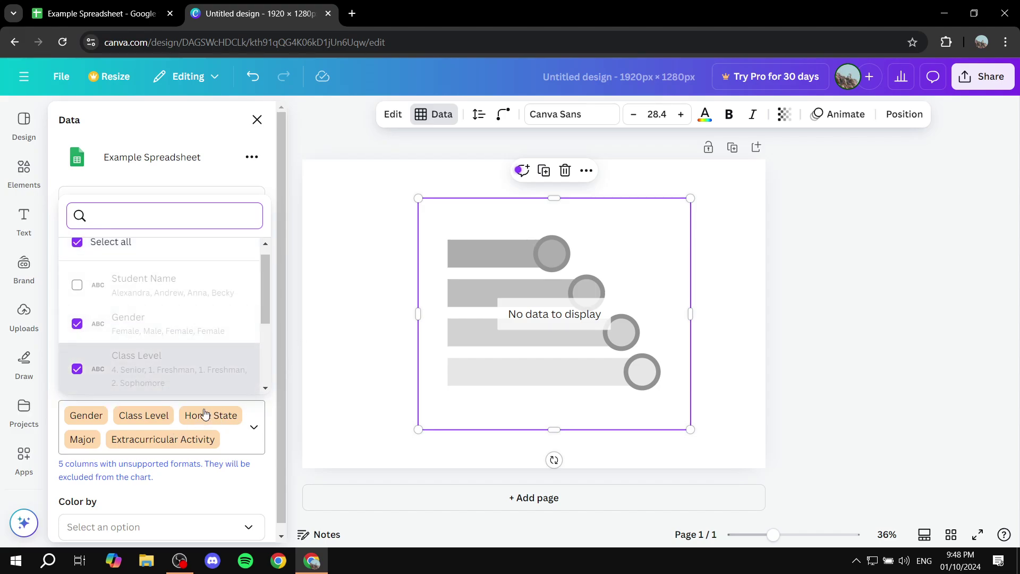
pyautogui.scroll(1, 123, 378)
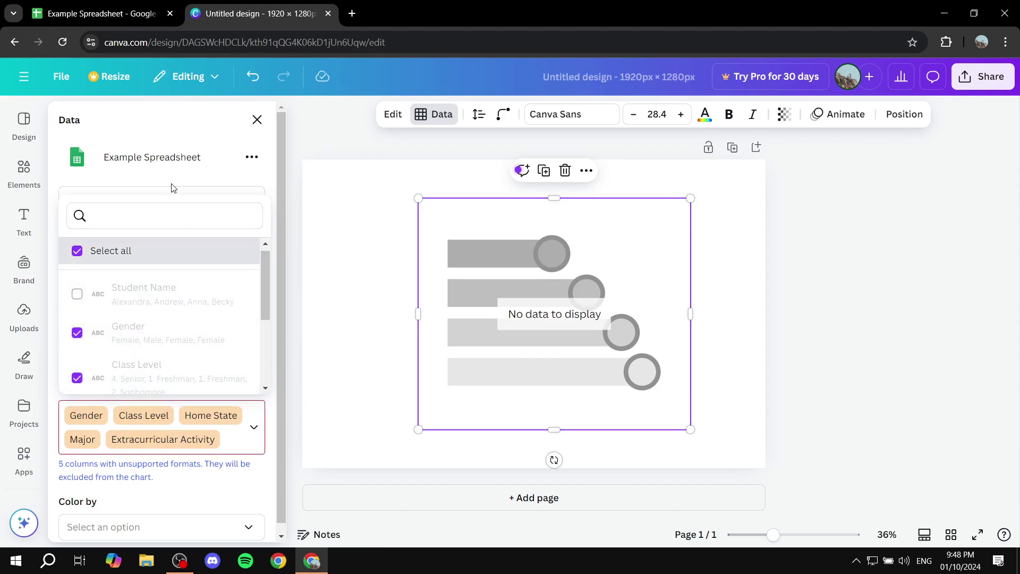
pyautogui.click(142, 5)
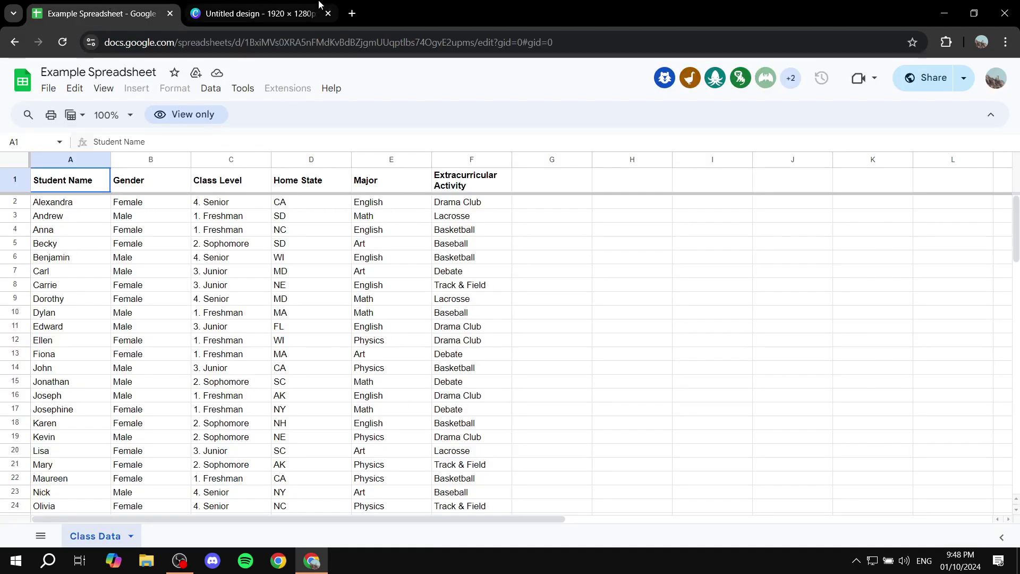
pyautogui.click(308, 13)
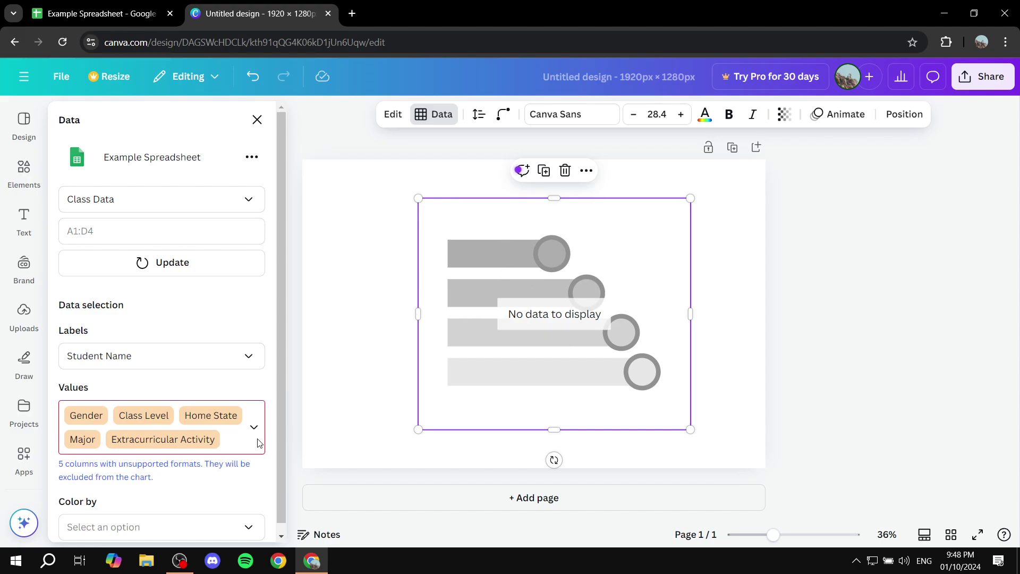
pyautogui.scroll(-1, 234, 452)
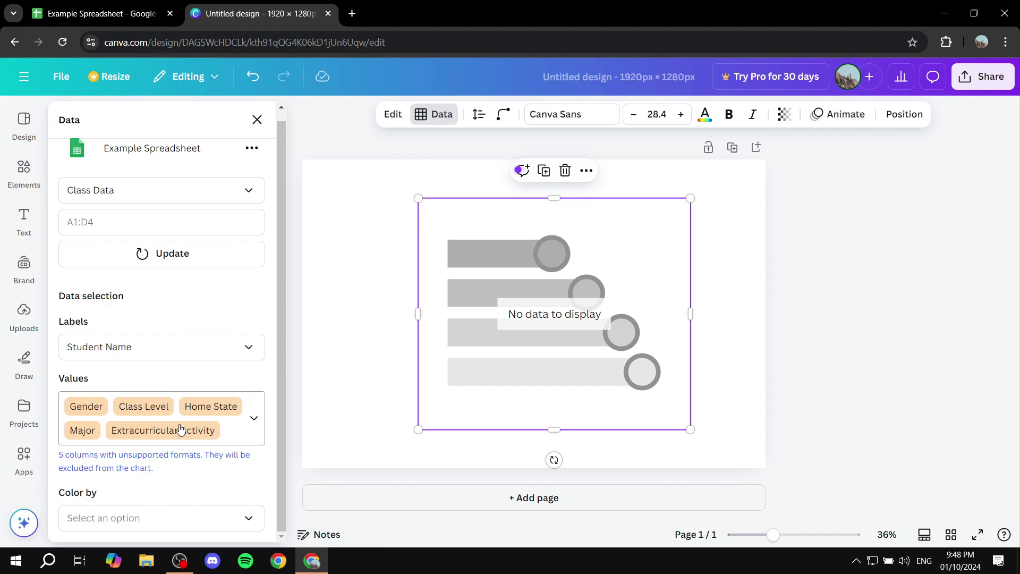
pyautogui.click(149, 410)
pyautogui.scroll(1, 237, 343)
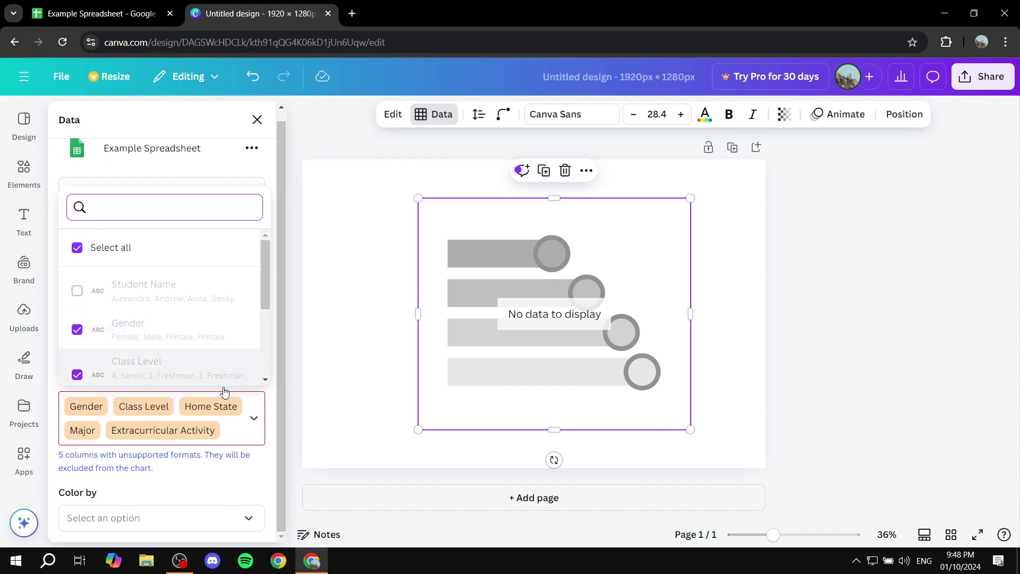
pyautogui.click(193, 490)
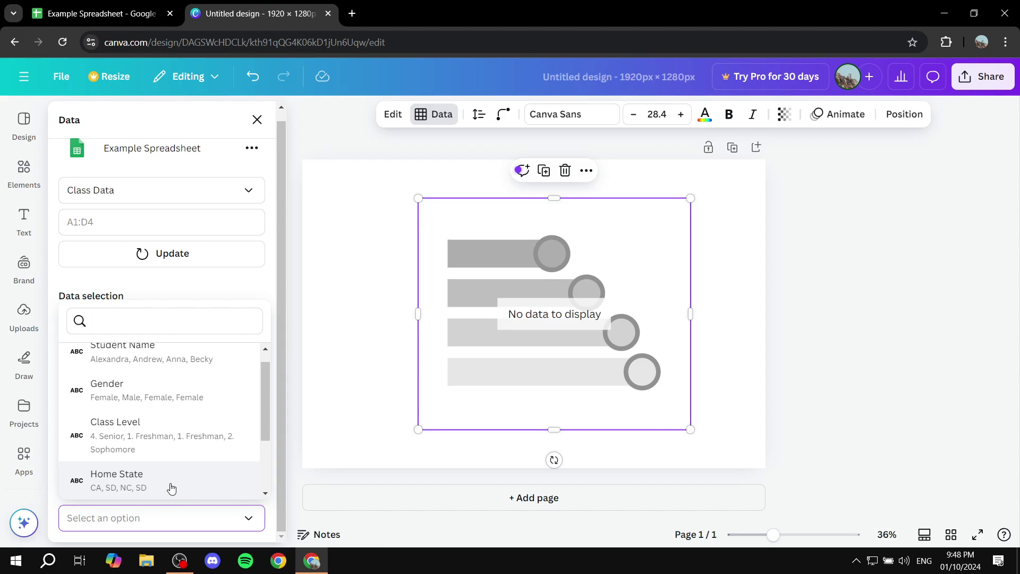
# Close the colour-by list and deselect the chart to return to the Charts library.
pyautogui.click(336, 404)
pyautogui.click(336, 403)
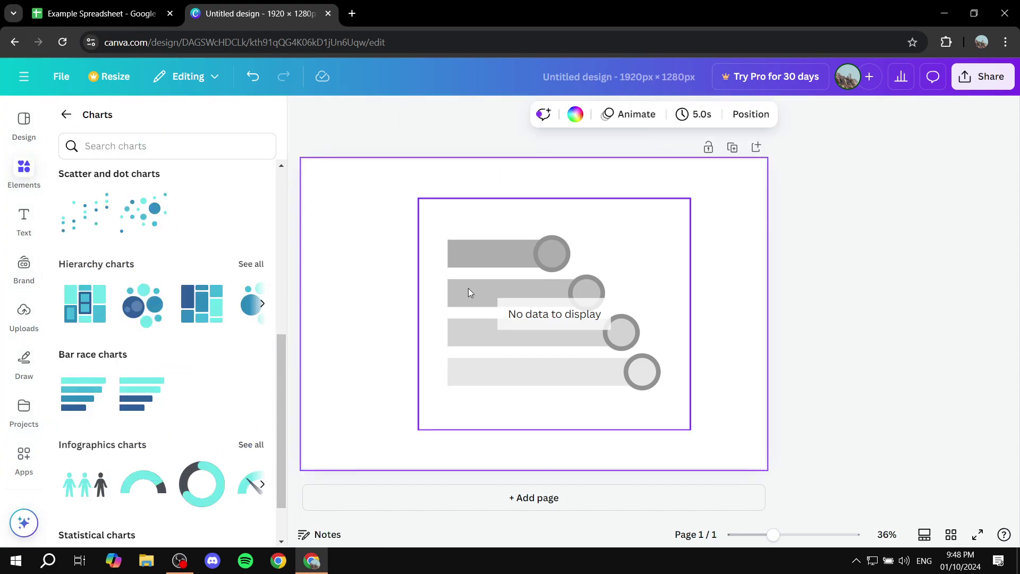